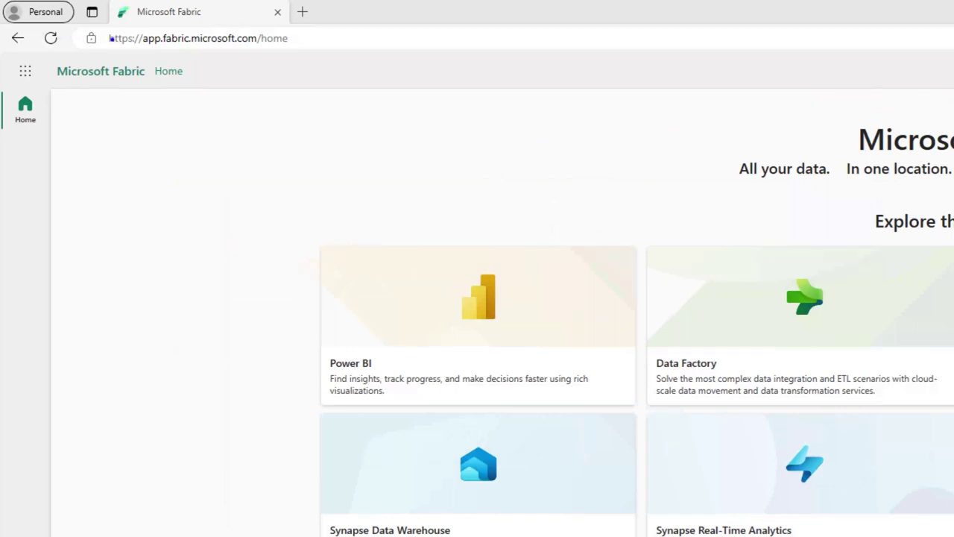
# Switch to the Data Engineering experience and open the FabricEspresso workspace
pyautogui.moveTo(91, 31); pyautogui.dragTo(313, 52)
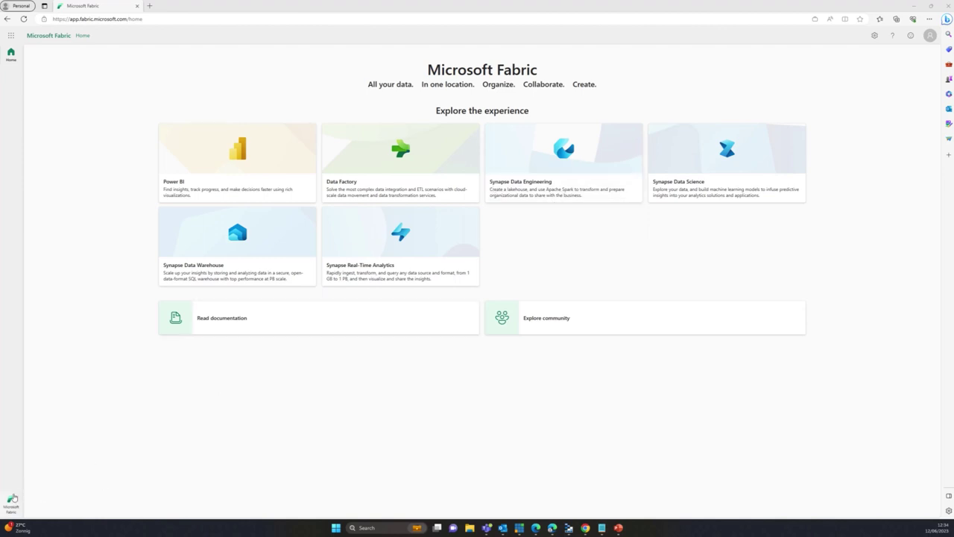
pyautogui.click(12, 498)
pyautogui.click(66, 473)
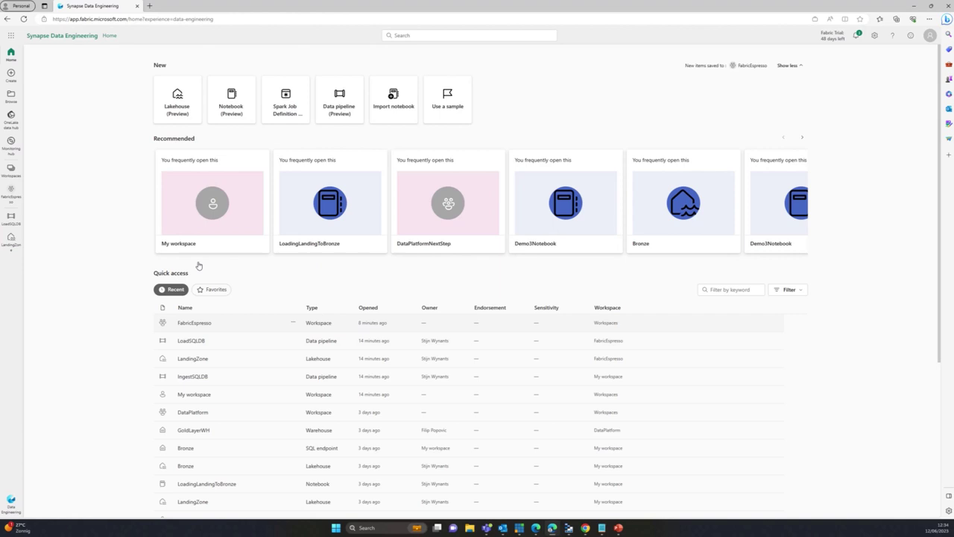
pyautogui.click(10, 170)
pyautogui.click(62, 149)
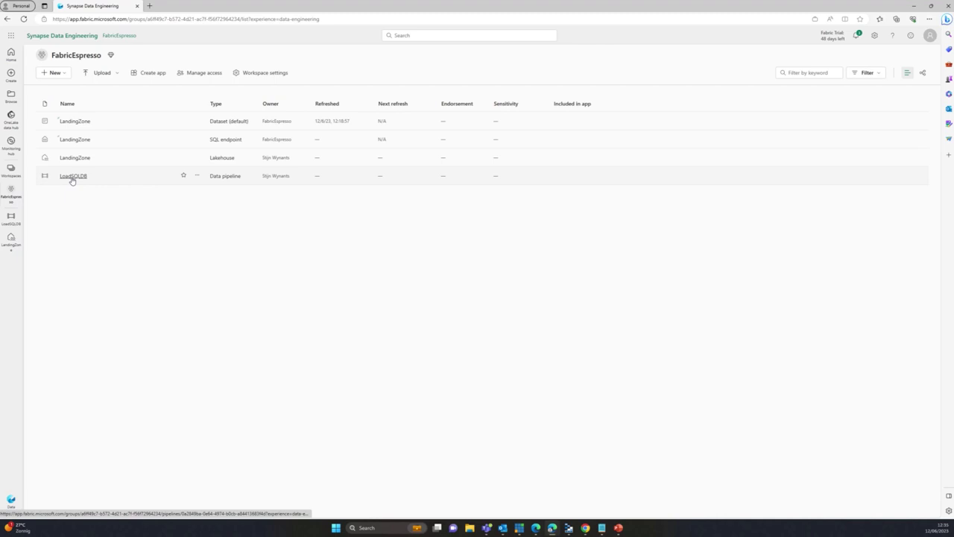
# Open the LoadSQLDB pipeline and check its run output, where GetSQLTables and Loop Tables succeeded
pyautogui.click(73, 176)
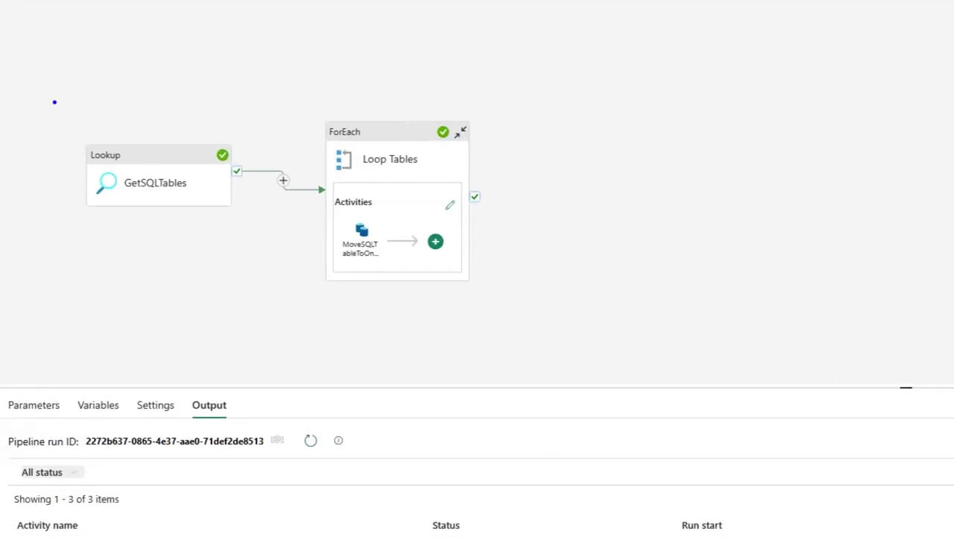
pyautogui.moveTo(55, 102); pyautogui.dragTo(250, 229)
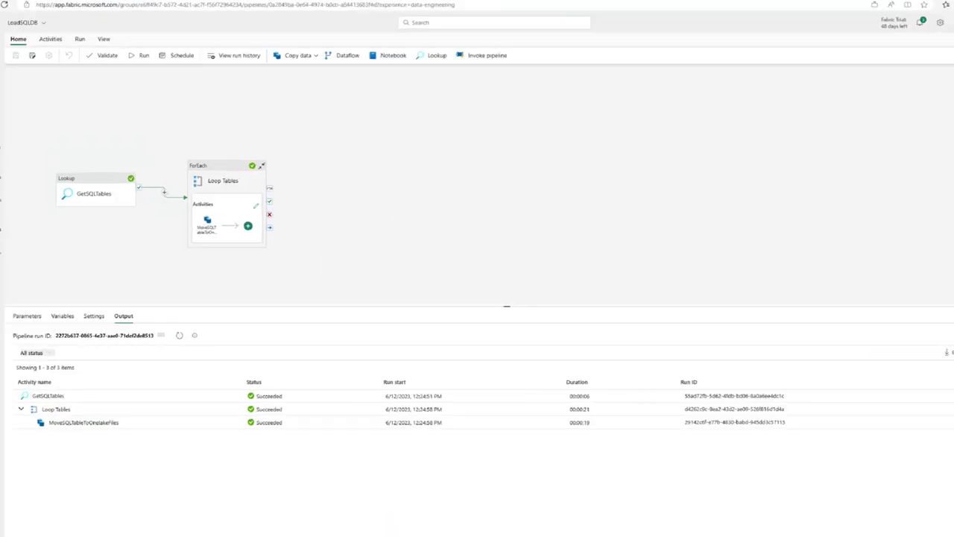
pyautogui.moveTo(157, 138); pyautogui.dragTo(429, 359)
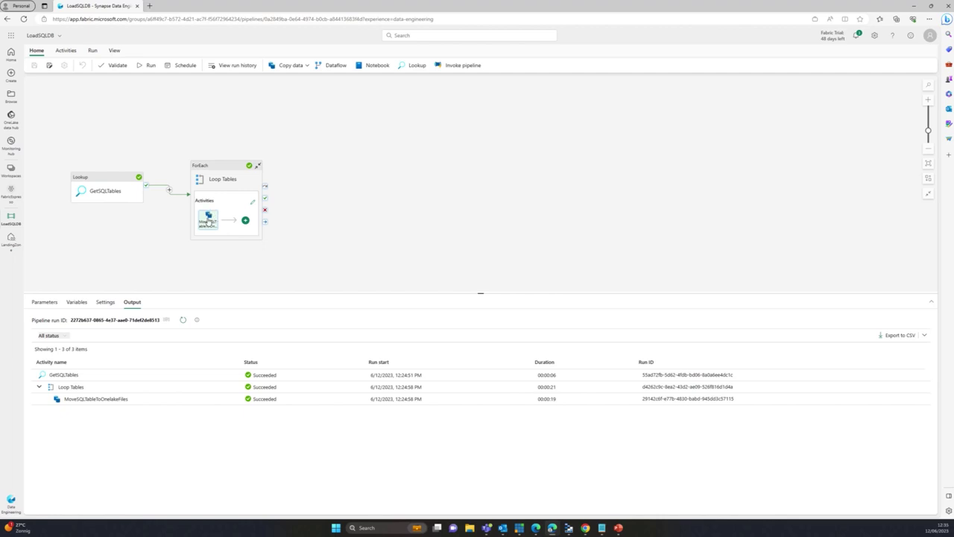
# Inspect the Loop Tables copy activity's General, Source and Destination settings, ending on the Parquet destination
pyautogui.click(208, 218)
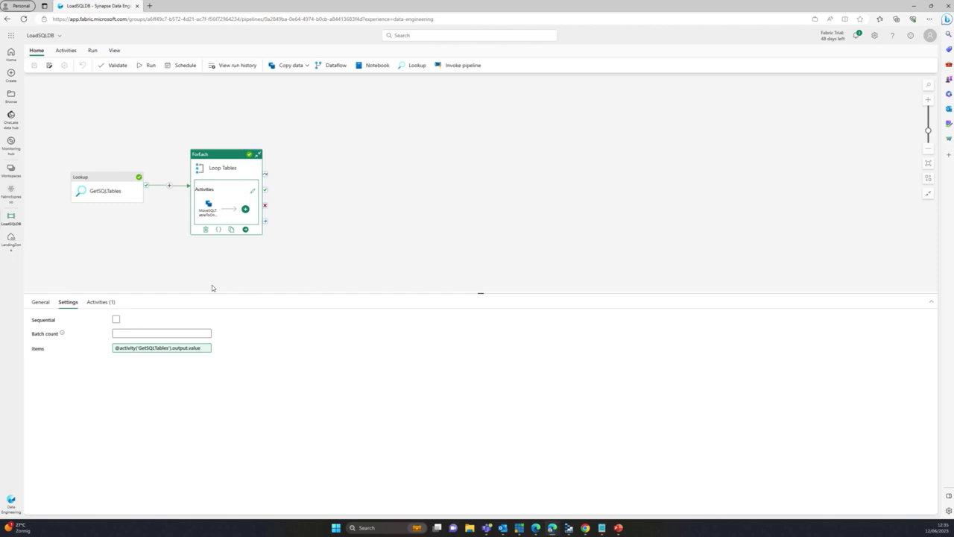
pyautogui.click(213, 208)
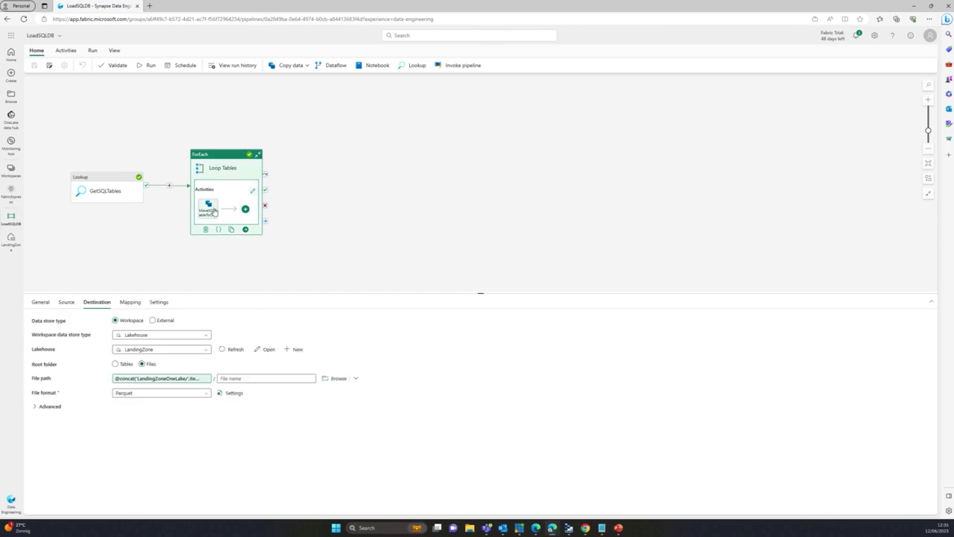
pyautogui.click(40, 303)
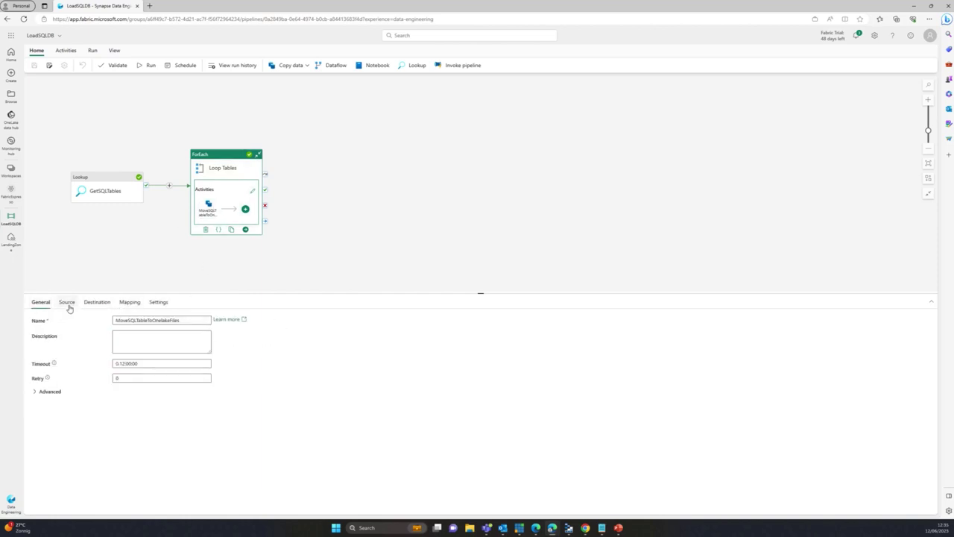
pyautogui.click(66, 302)
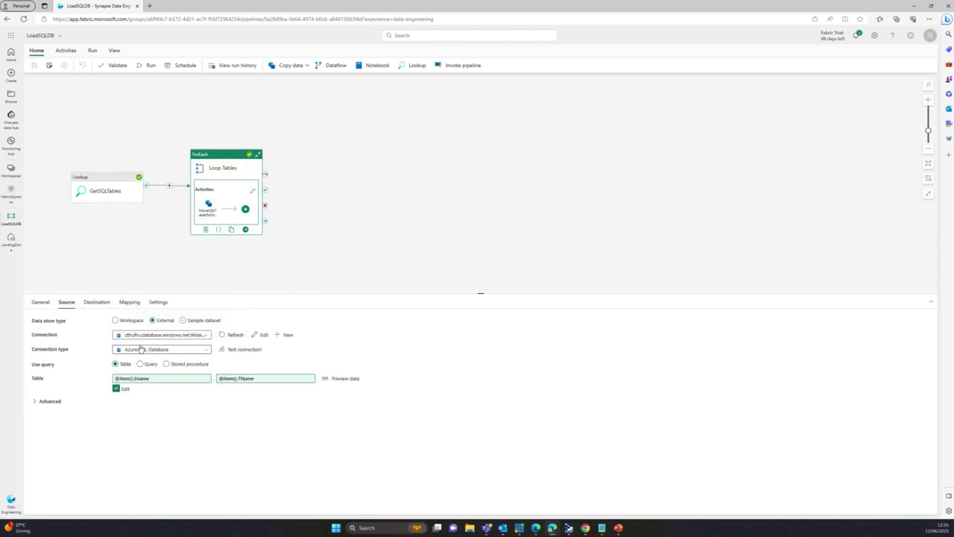
pyautogui.click(101, 304)
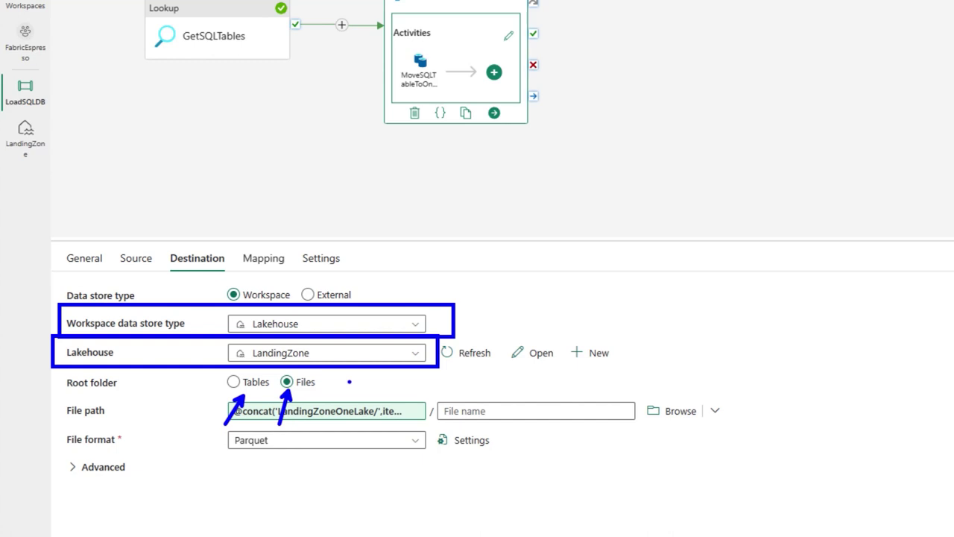
pyautogui.click(361, 411)
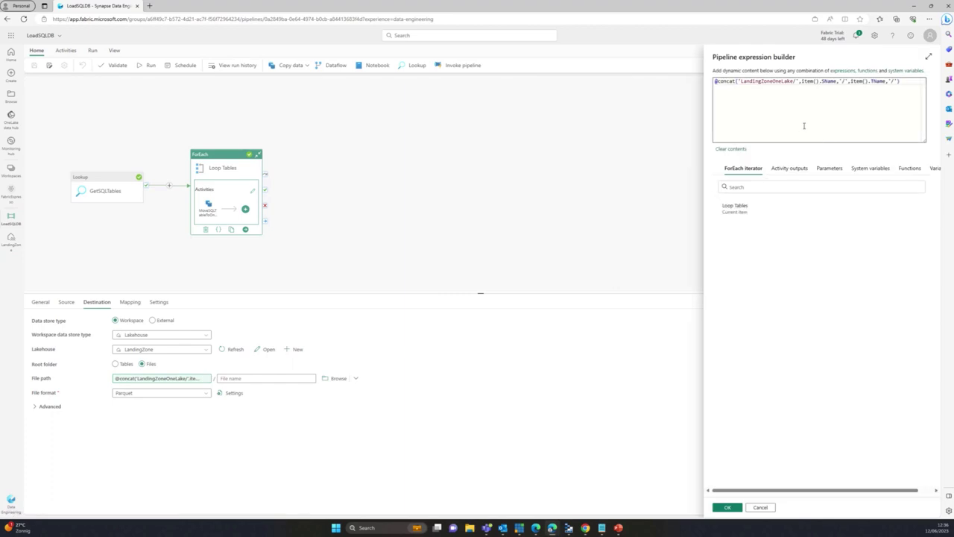
pyautogui.doubleClick(775, 84)
pyautogui.click(825, 81)
pyautogui.doubleClick(828, 81)
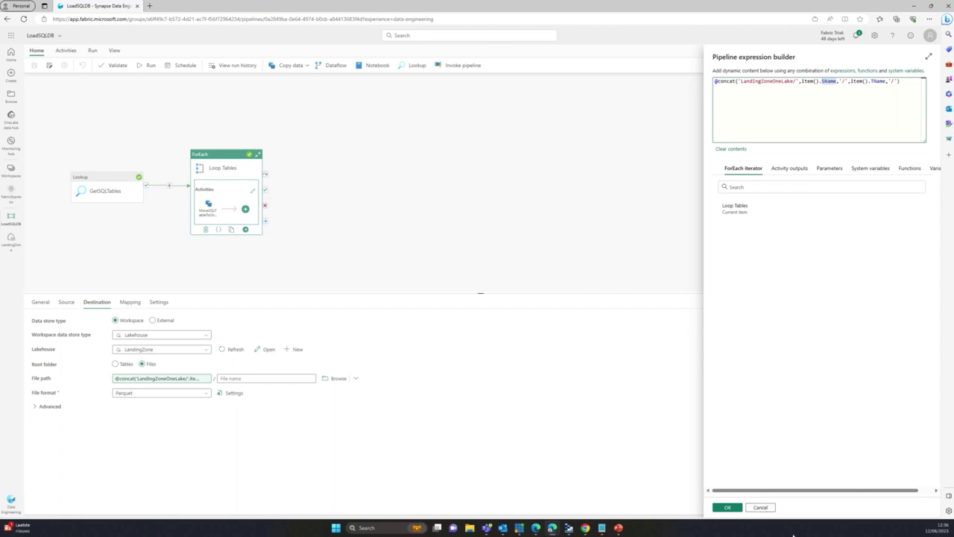
# Close the expression editor and browse LandingZone's Files/LandingZoneOneLake/Fact/Sale folder to show Fact.Sale.parquet
pyautogui.click(759, 508)
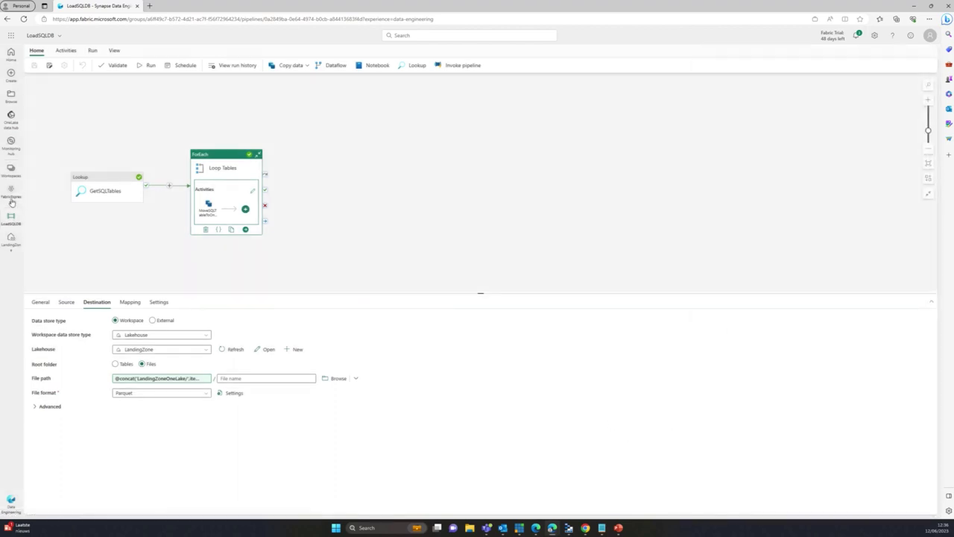
pyautogui.click(11, 238)
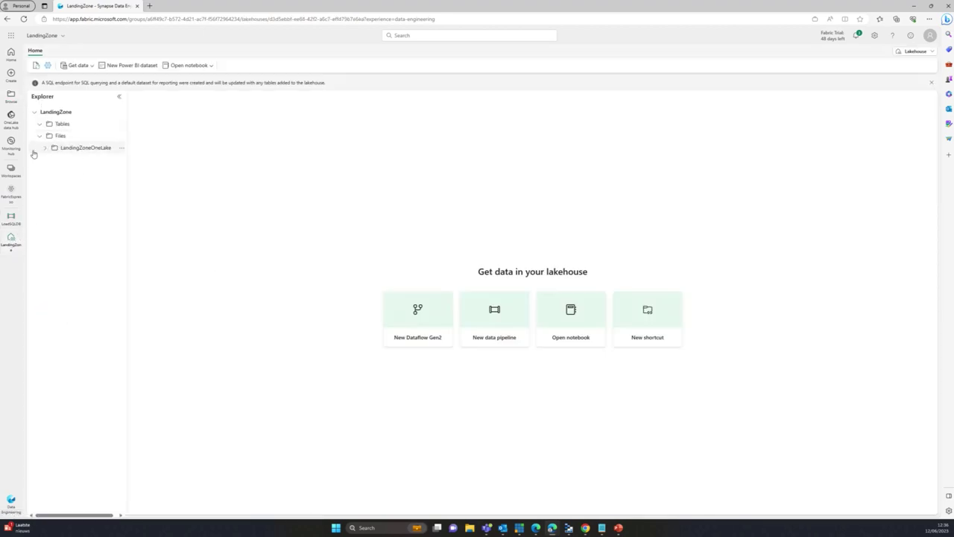
pyautogui.click(44, 148)
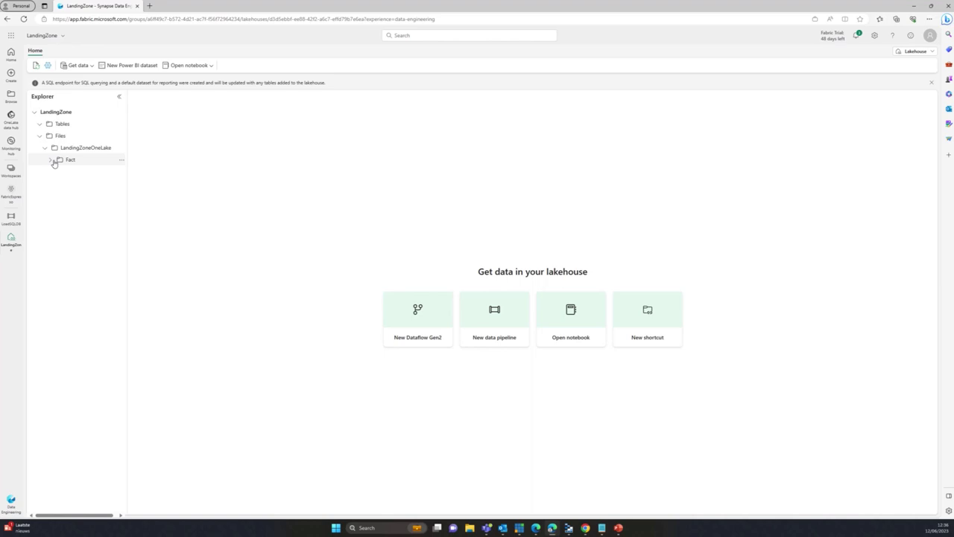
pyautogui.click(51, 159)
pyautogui.click(56, 173)
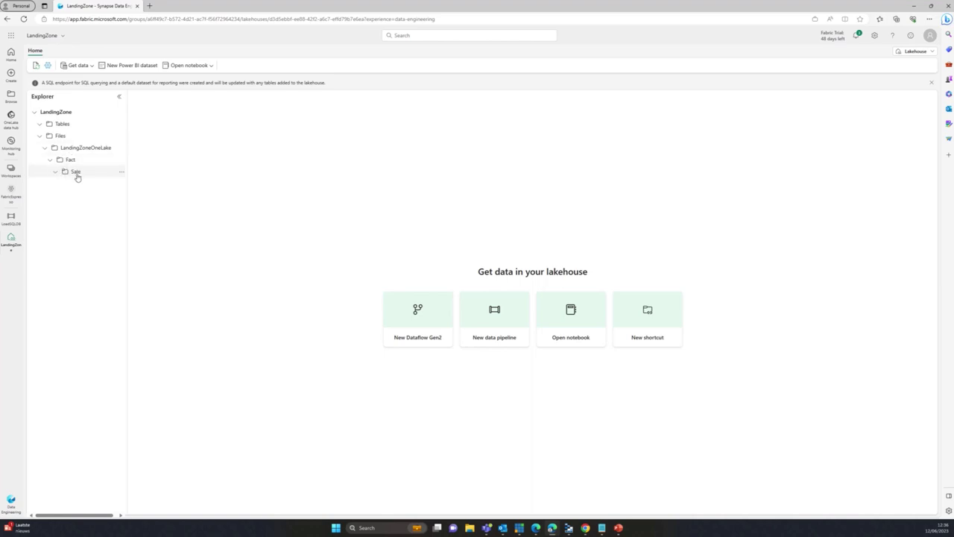
pyautogui.click(75, 173)
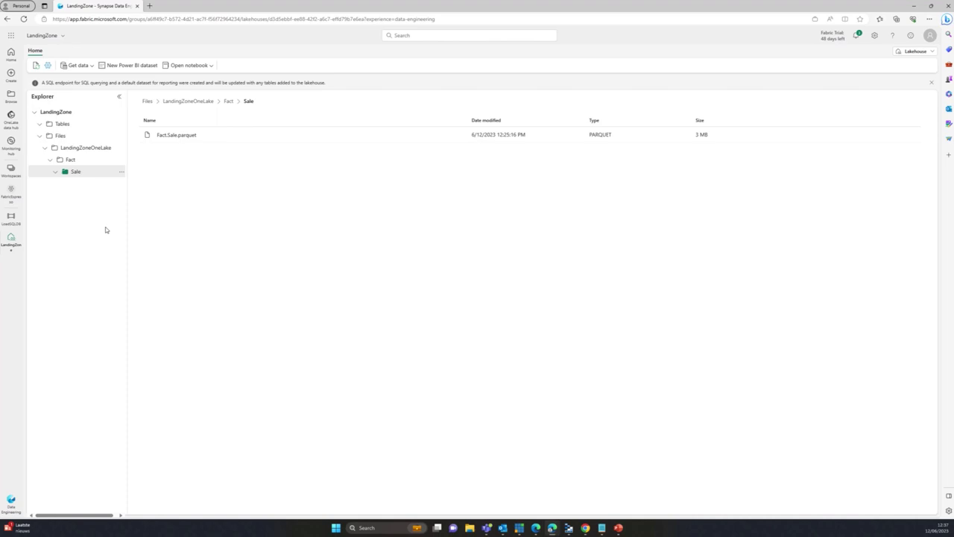
# Start a new shortcut on the Files folder with Azure Data Lake Storage Gen2 as source
pyautogui.click(122, 137)
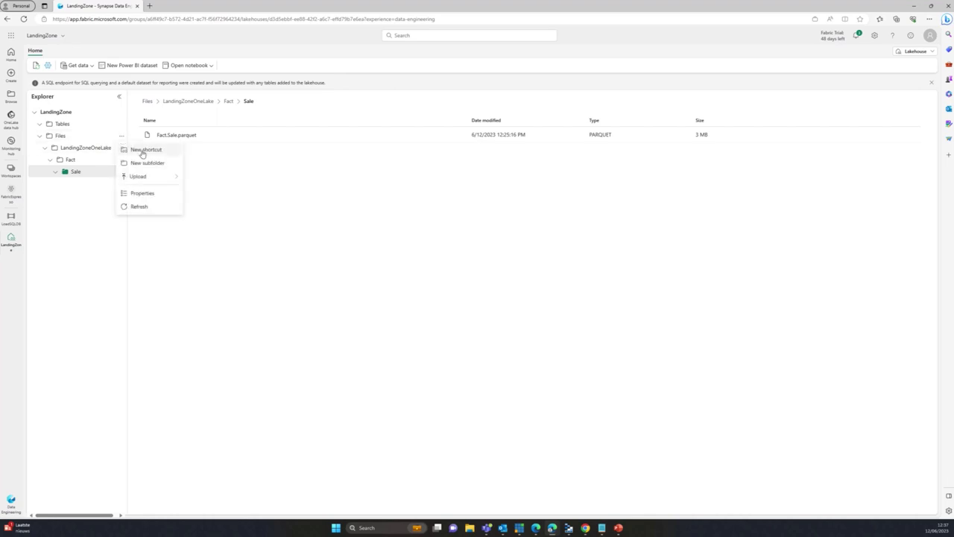
pyautogui.click(142, 152)
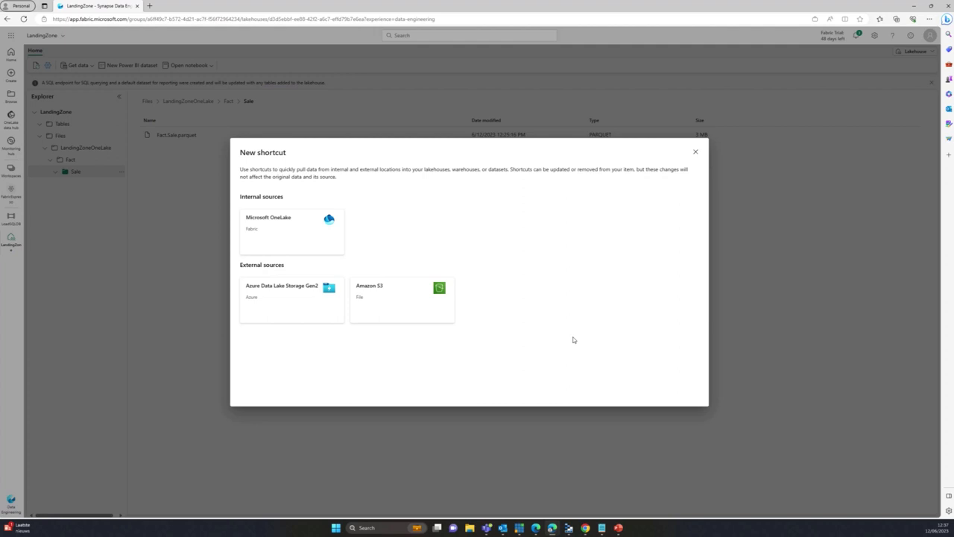
pyautogui.click(318, 307)
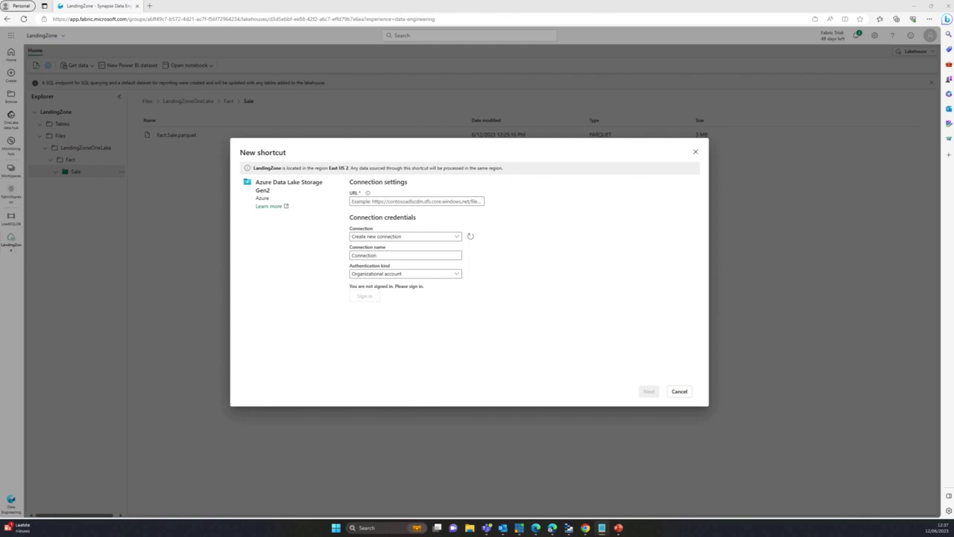
pyautogui.click(426, 201)
pyautogui.hotkey('ctrl', 'v')
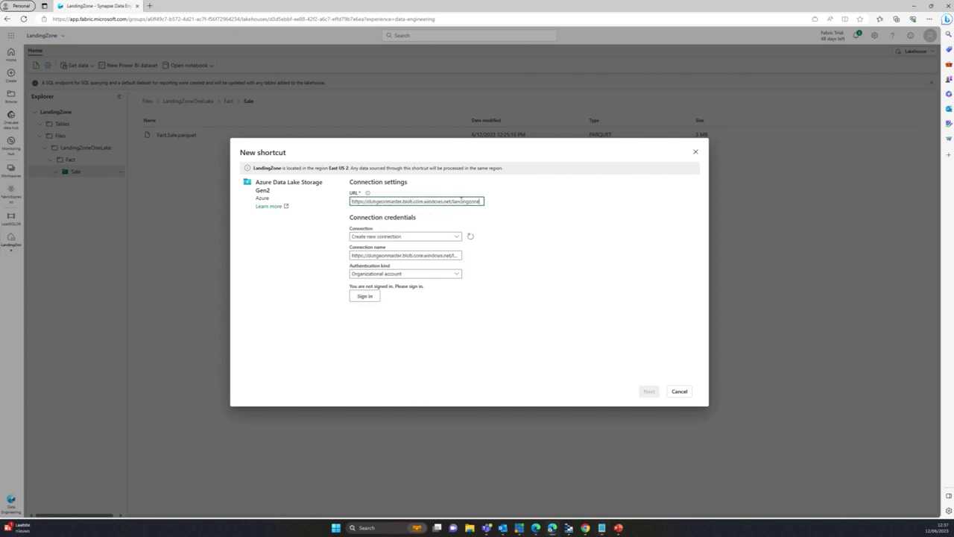
pyautogui.moveTo(483, 201); pyautogui.dragTo(450, 201)
pyautogui.click(546, 238)
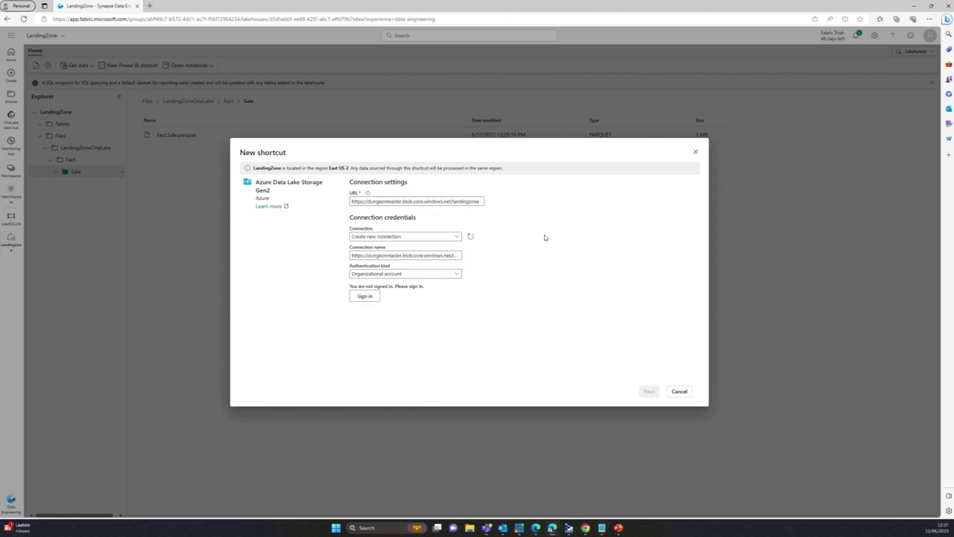
pyautogui.click(405, 274)
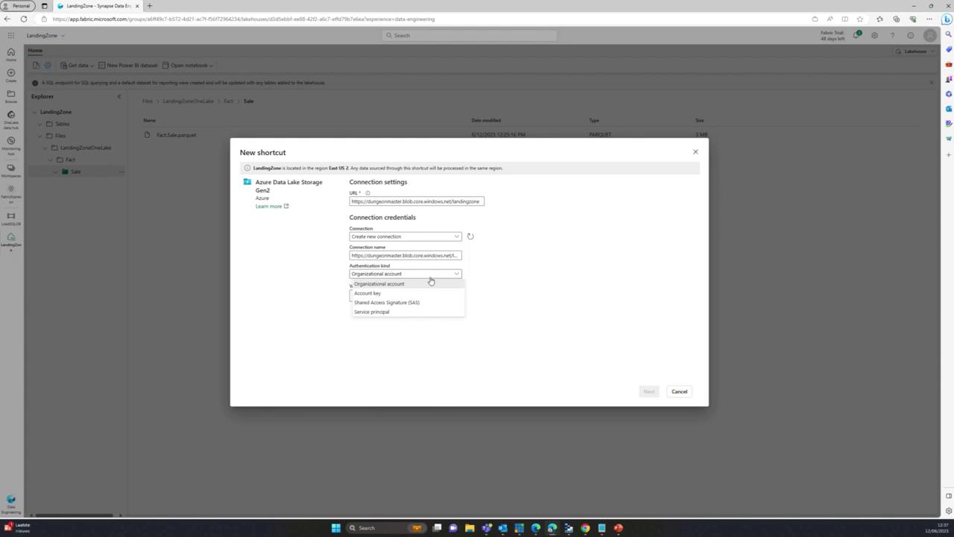
pyautogui.click(373, 293)
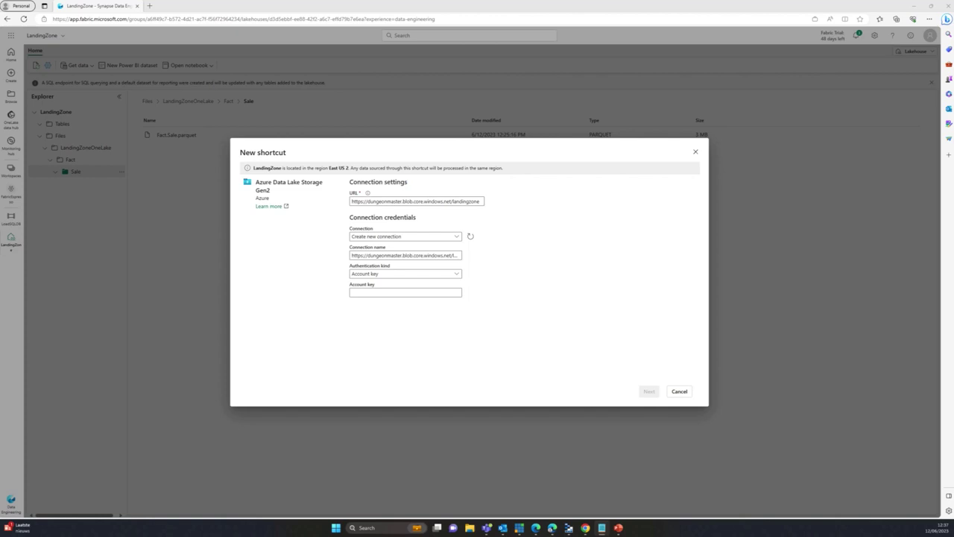
# Paste the storage account key, rename the connection, and submit it, getting a container-not-found error
pyautogui.click(357, 292)
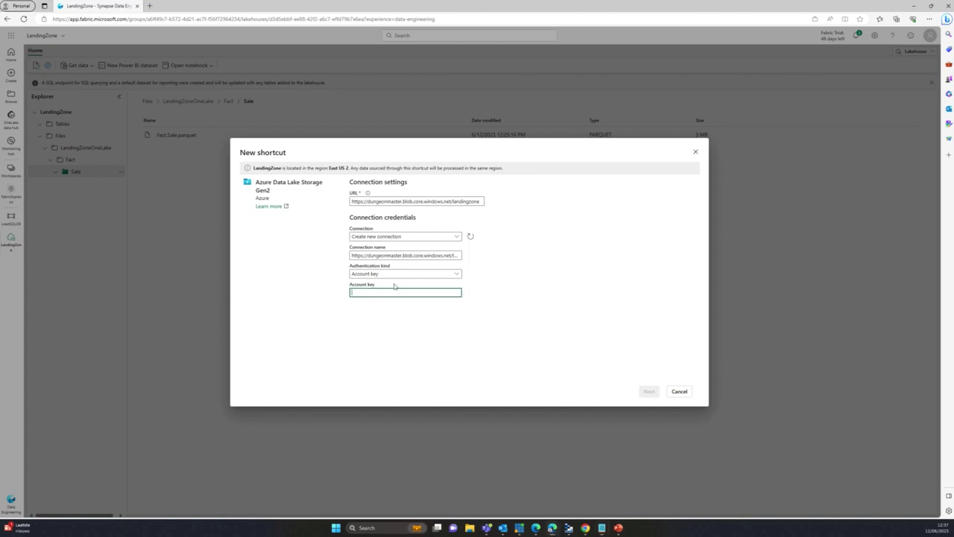
pyautogui.hotkey('ctrl', 'v')
pyautogui.click(404, 255)
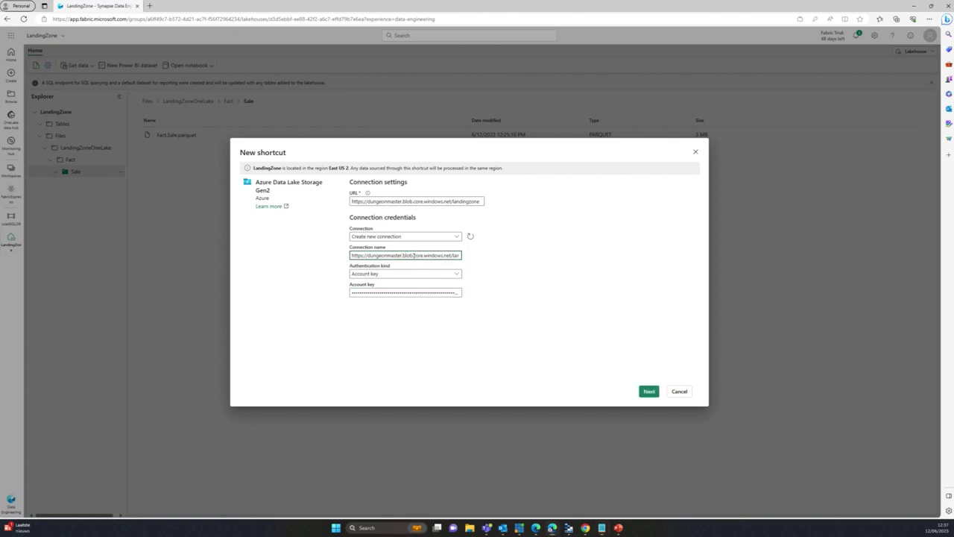
pyautogui.hotkey('ctrl', 'a')
pyautogui.write('AccountKeyAu')
pyautogui.write('cessLandingzon')
pyautogui.press('BackSpace')
pyautogui.press('BackSpace')
pyautogui.write('Zonwe')
pyautogui.click(644, 390)
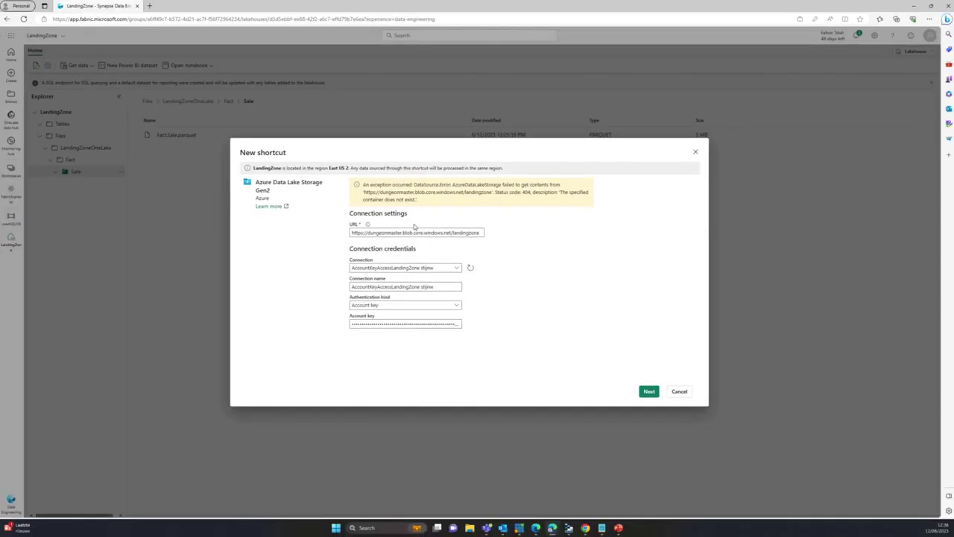
# Change blob to dfs in the storage URL and continue
pyautogui.click(381, 247)
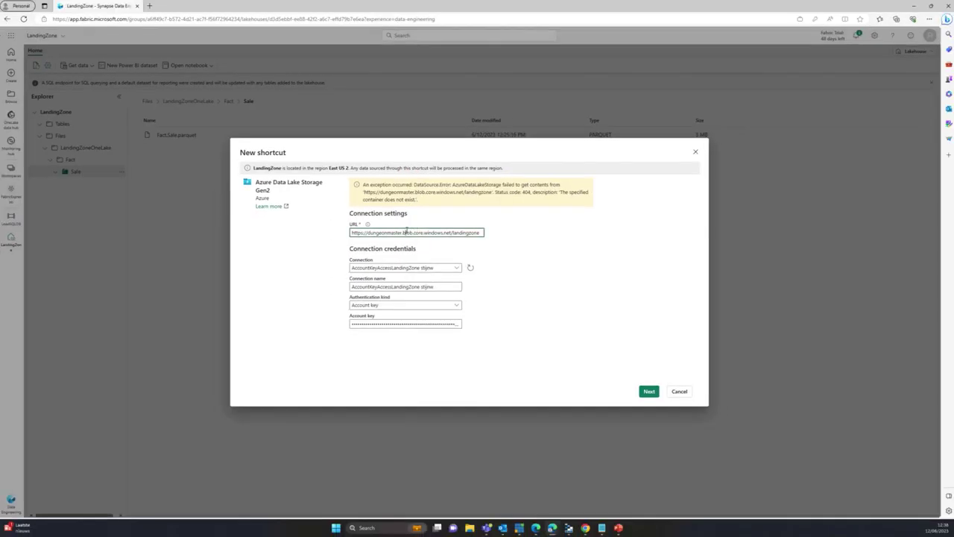
pyautogui.doubleClick(406, 232)
pyautogui.write('dfs')
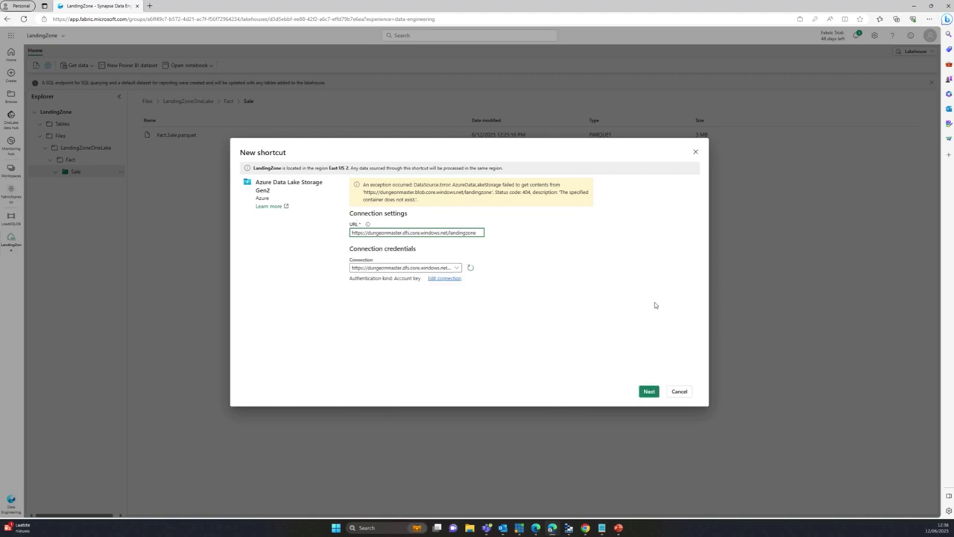
pyautogui.click(645, 390)
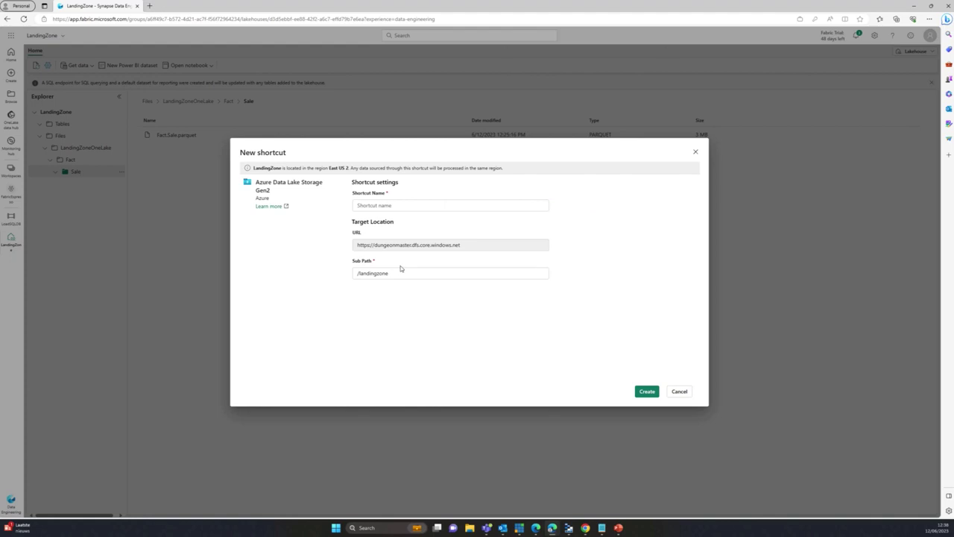
# Name the shortcut ExistingLandingZone and create it
pyautogui.click(400, 205)
pyautogui.write('ExistingLan')
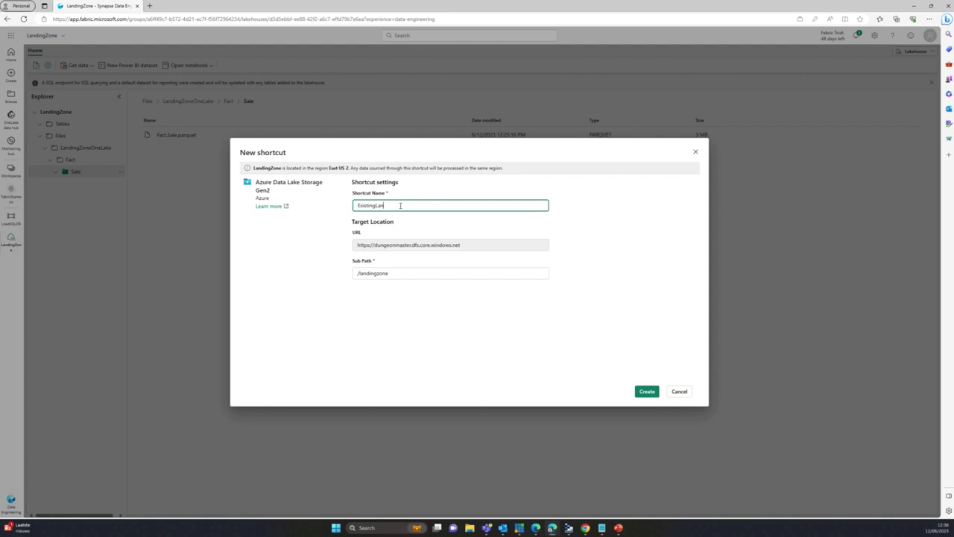
pyautogui.write('dinzone')
pyautogui.click(426, 272)
pyautogui.click(392, 205)
pyautogui.write('g')
pyautogui.press('Delete')
pyautogui.write('Zone')
pyautogui.click(566, 335)
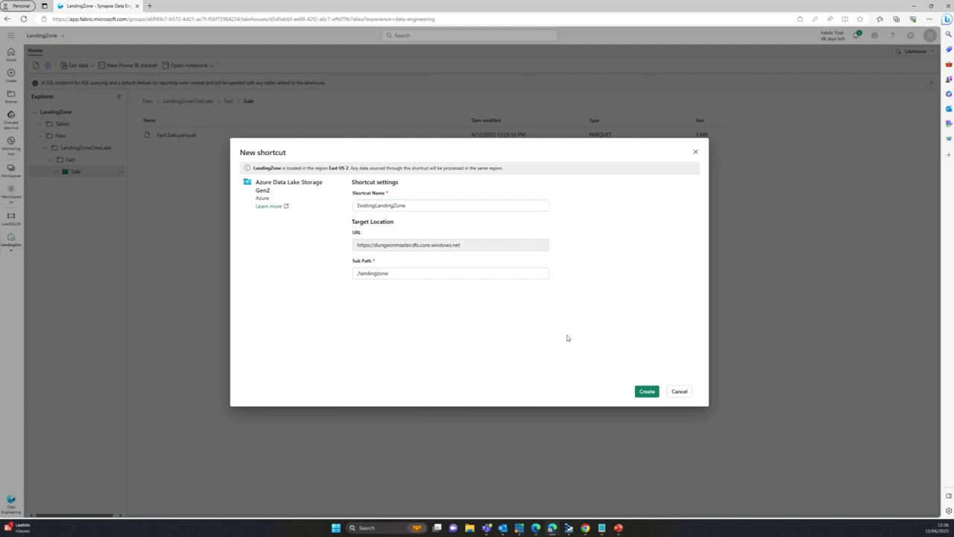
pyautogui.click(645, 393)
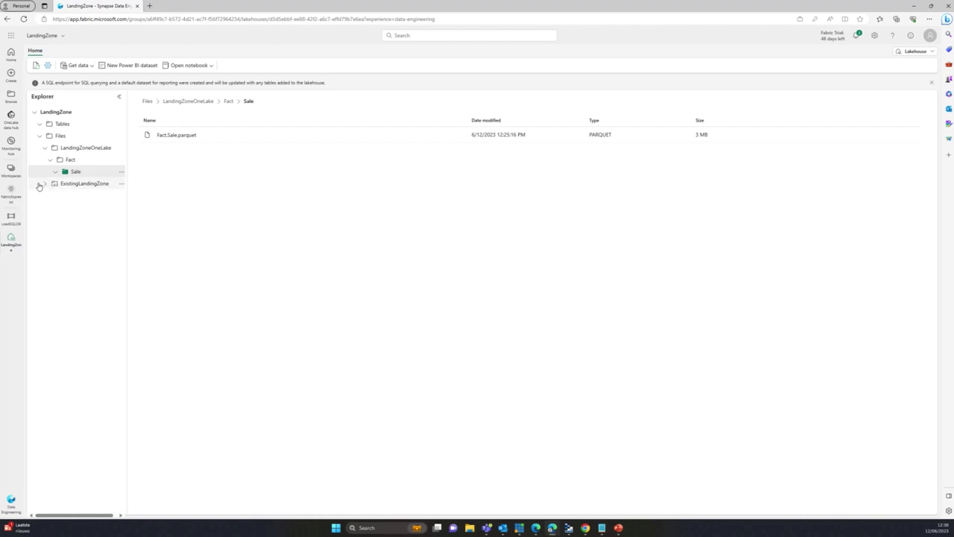
# Expand ExistingLandingZone > landing > rolls > json > 2023-01-29 and show folder 19's JSON files
pyautogui.click(45, 184)
pyautogui.click(50, 195)
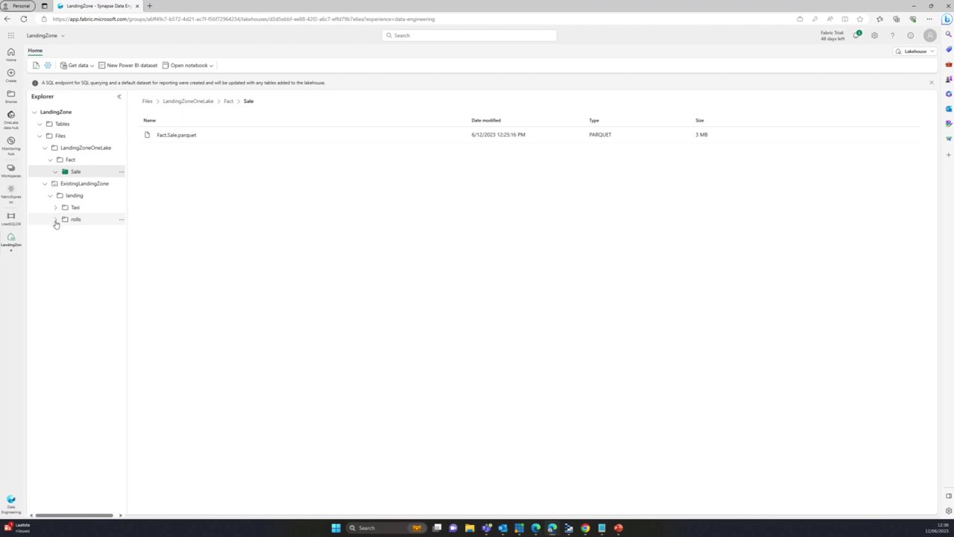
pyautogui.click(56, 220)
pyautogui.click(61, 231)
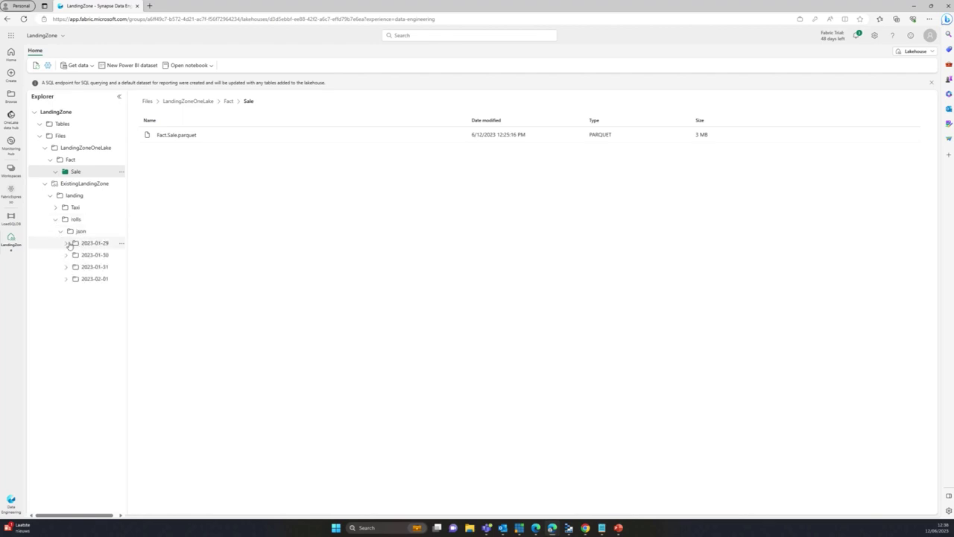
pyautogui.click(66, 244)
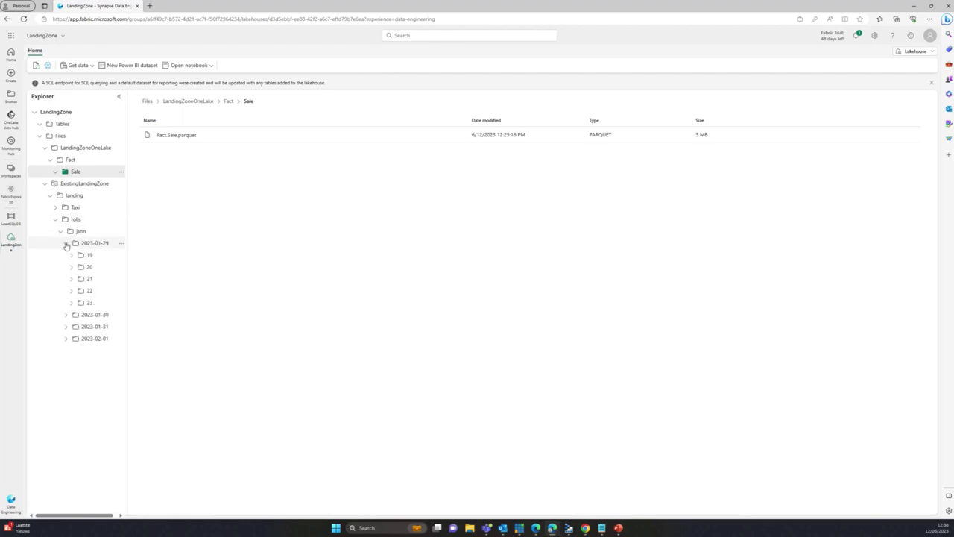
pyautogui.click(75, 257)
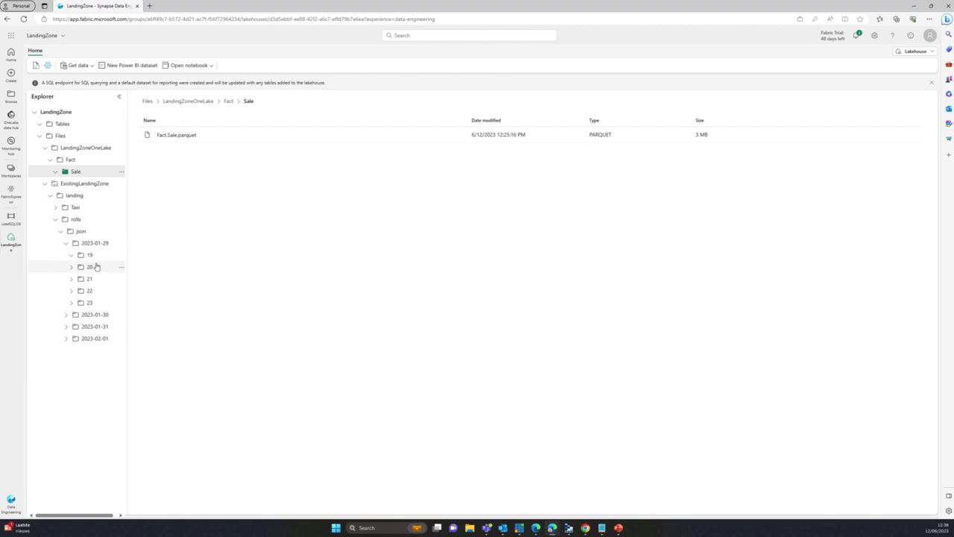